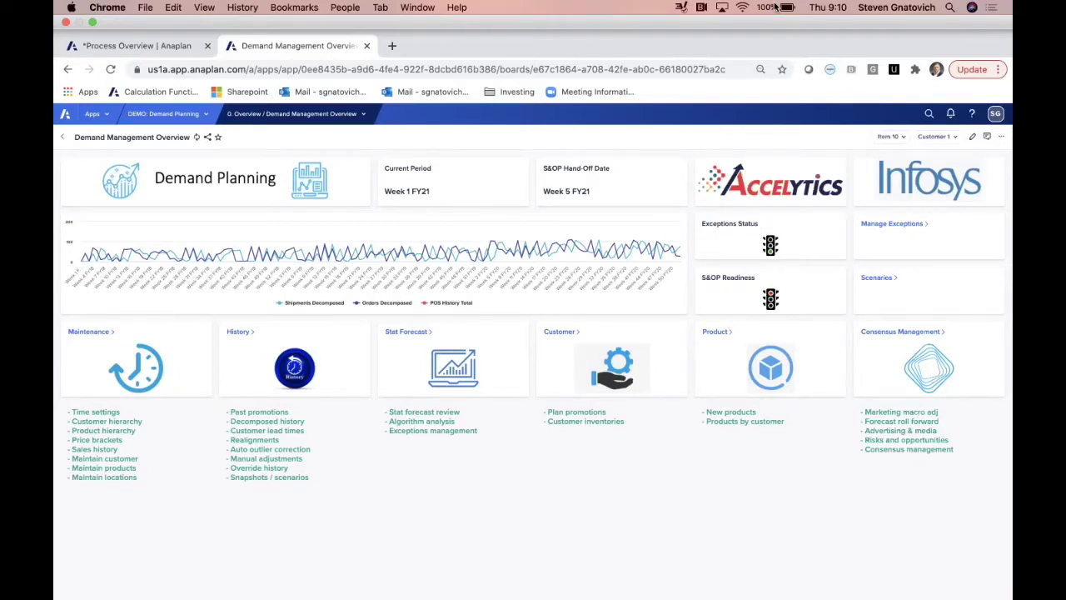
- Open the breadcrumb list of the Demand Planning model's pages
{"action": "left_click", "coordinate": [358, 115]}
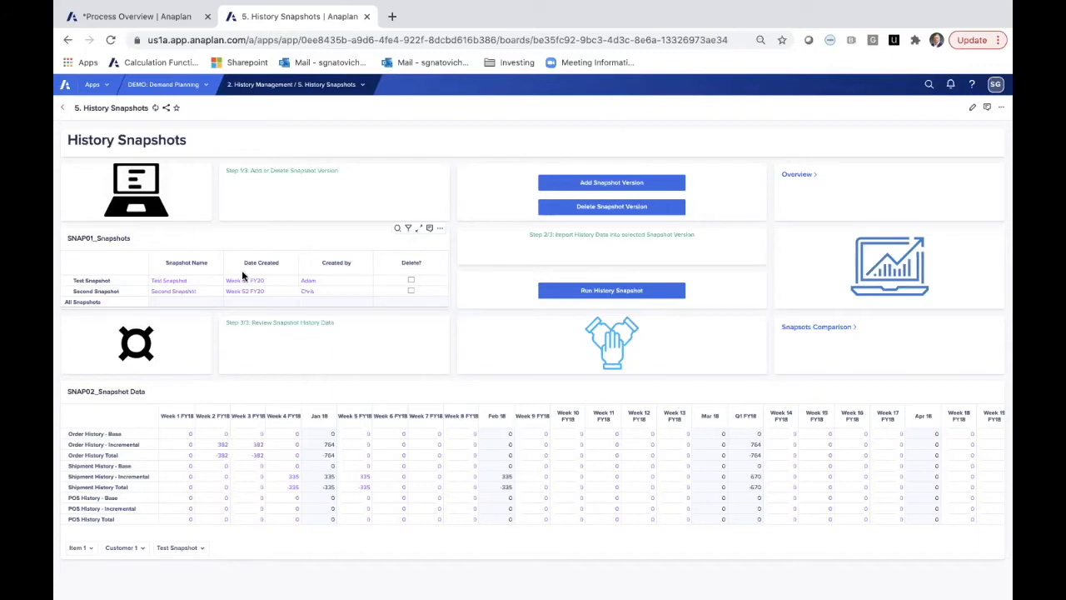
- Switch to the Retail Scheduling Optimization tab and go to 1. Adjust Customer Store Demand
{"action": "left_click", "coordinate": [126, 17]}
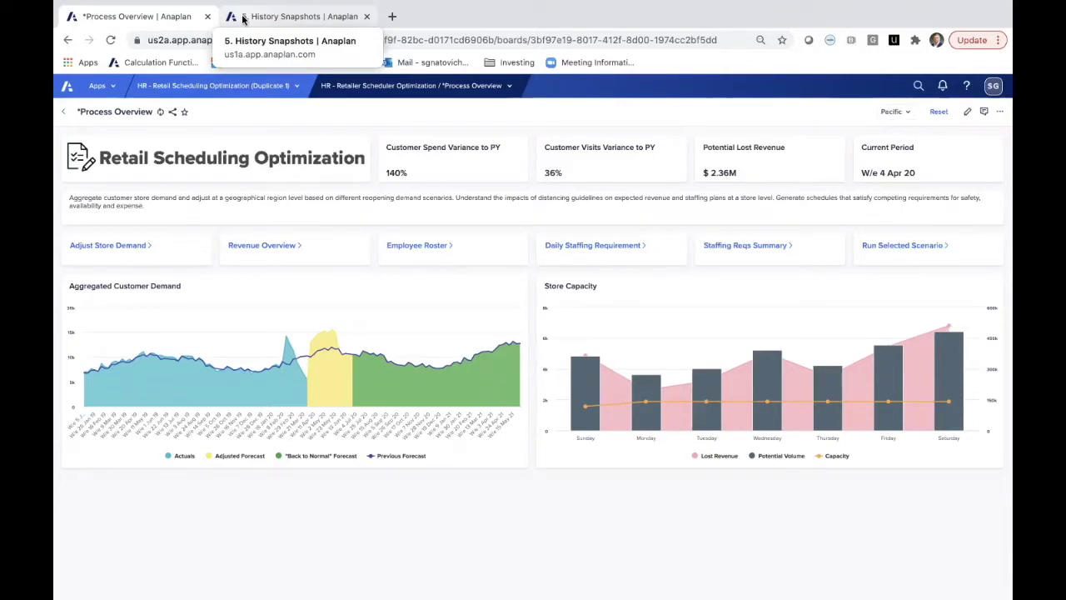
{"action": "left_click", "coordinate": [891, 113]}
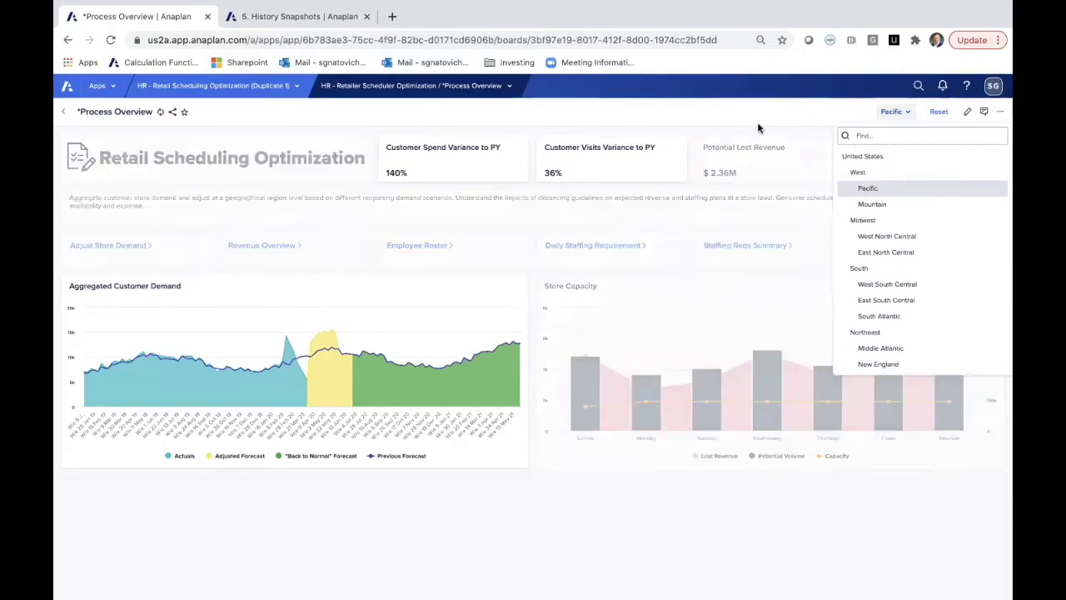
{"action": "left_click", "coordinate": [450, 90]}
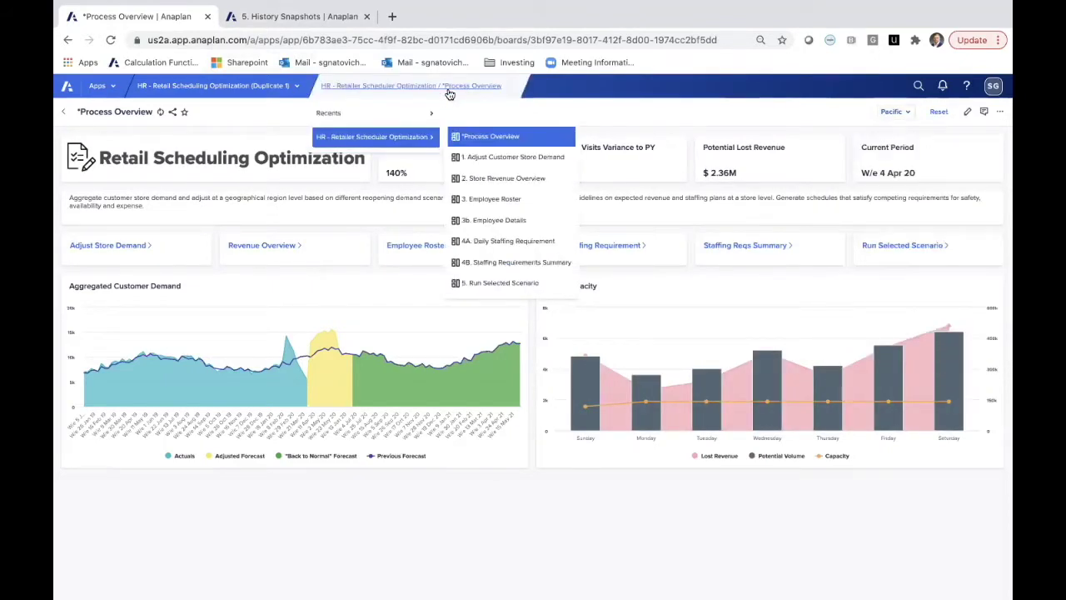
{"action": "left_click", "coordinate": [484, 162]}
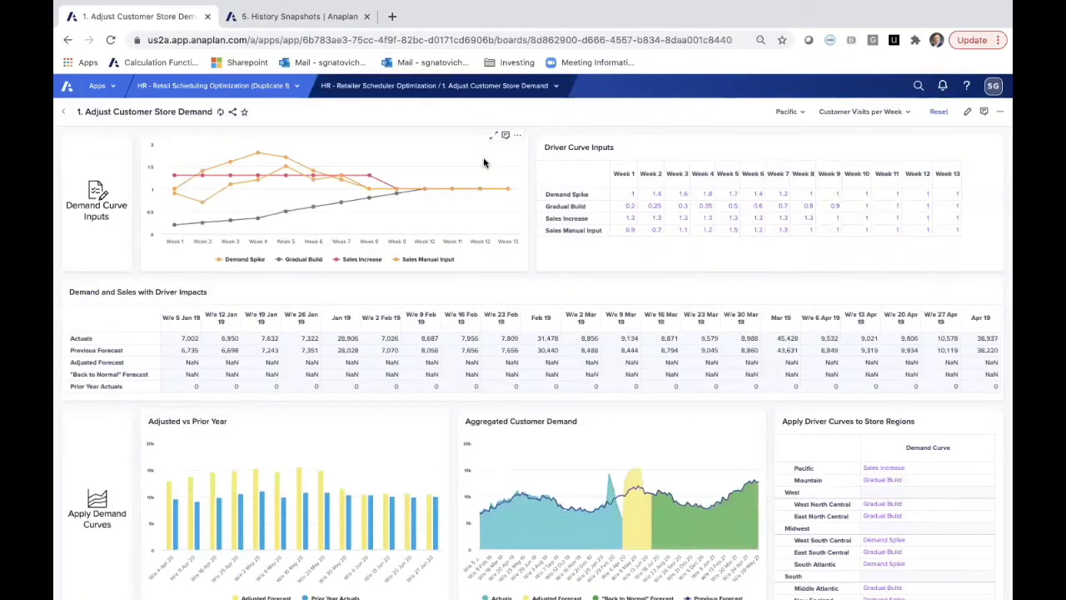
{"action": "left_click", "coordinate": [884, 112]}
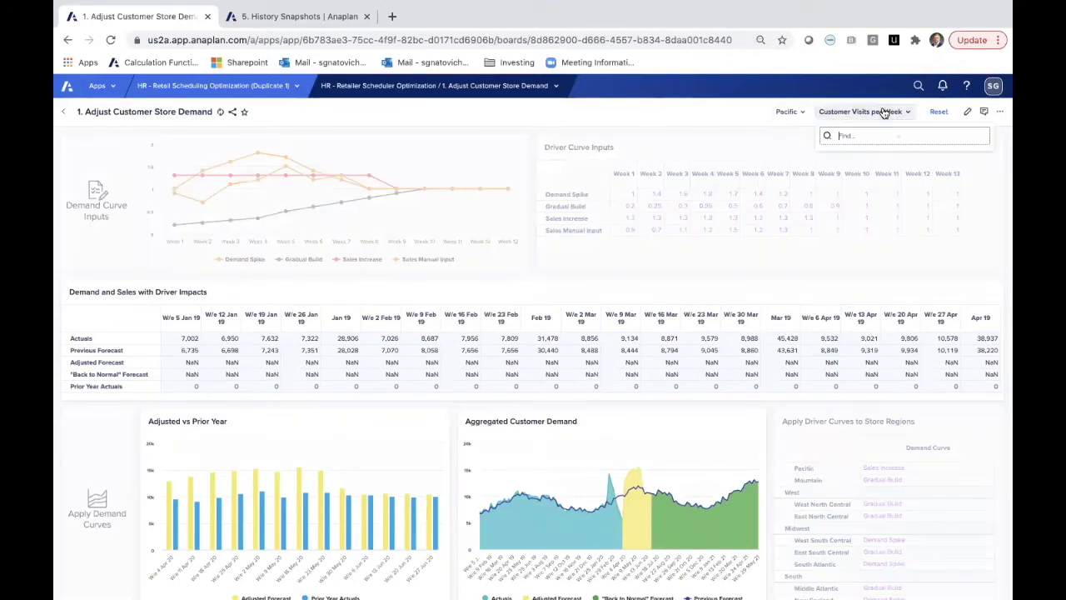
{"action": "left_click", "coordinate": [786, 112]}
{"action": "left_click", "coordinate": [849, 115]}
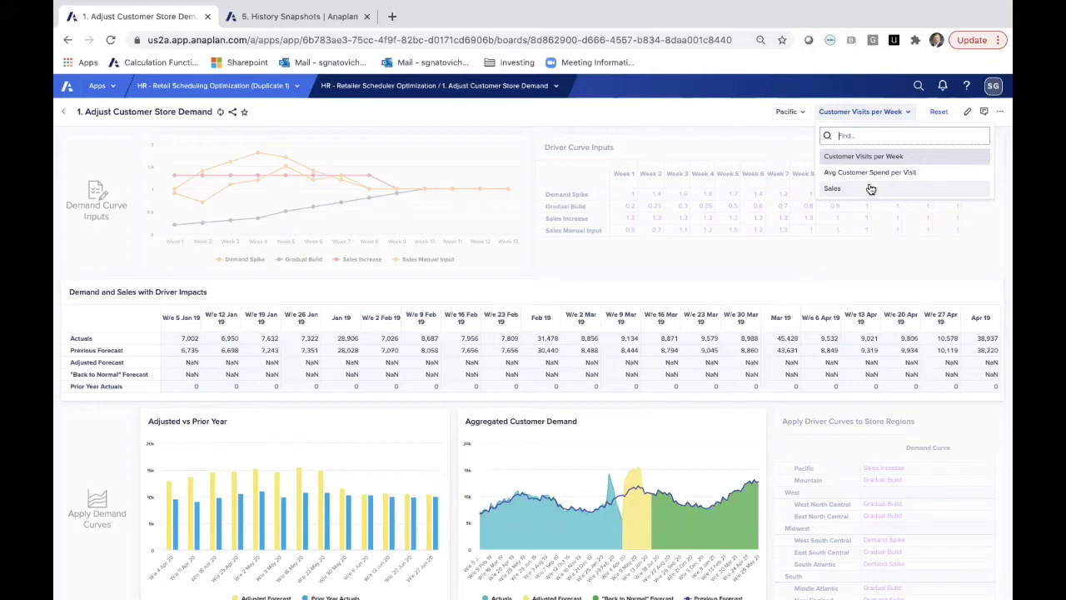
{"action": "left_click", "coordinate": [338, 298]}
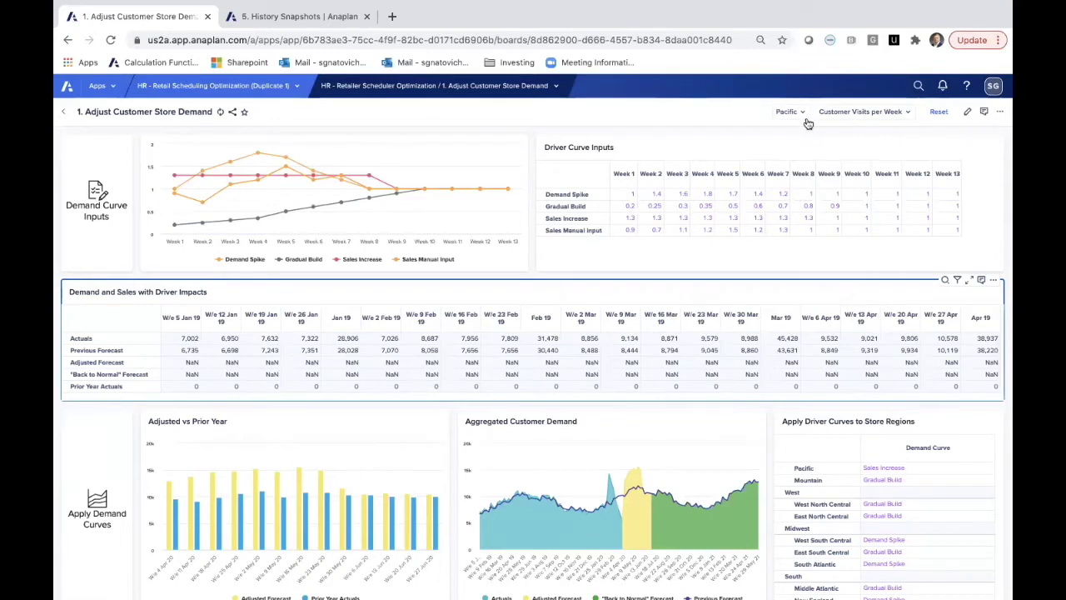
{"action": "left_click", "coordinate": [896, 468]}
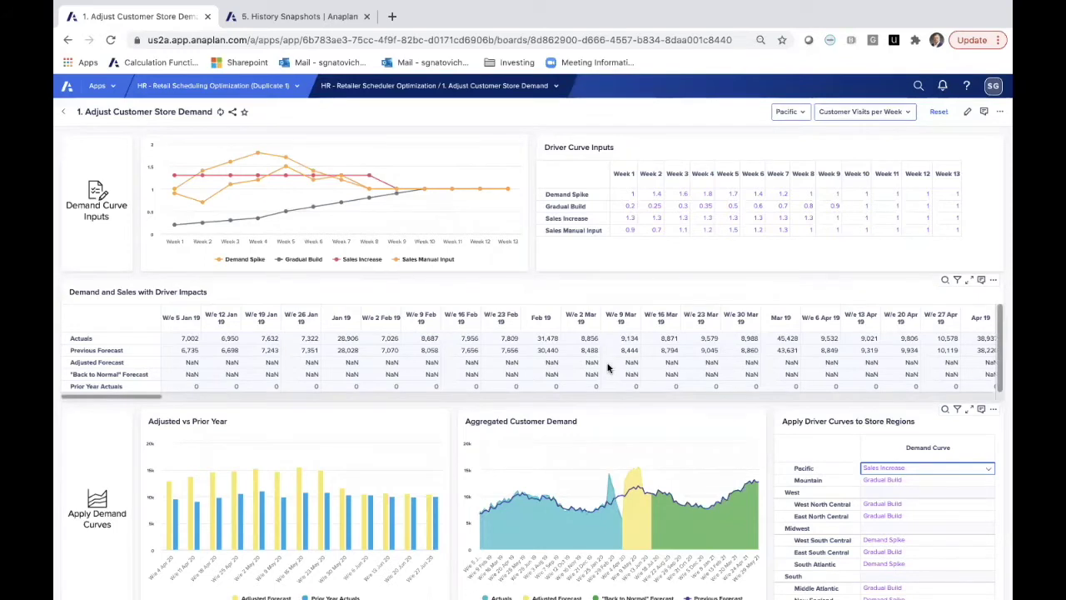
{"action": "left_click", "coordinate": [479, 88]}
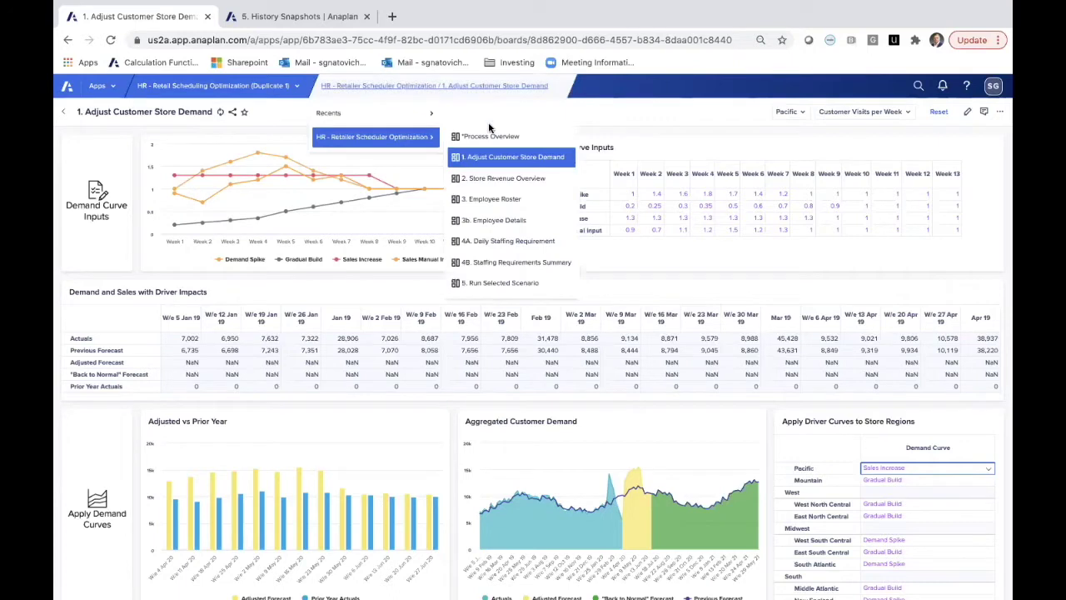
- On 2. Store Revenue Overview, view the Steady scenario, then return to Distancing Only
{"action": "left_click", "coordinate": [504, 180]}
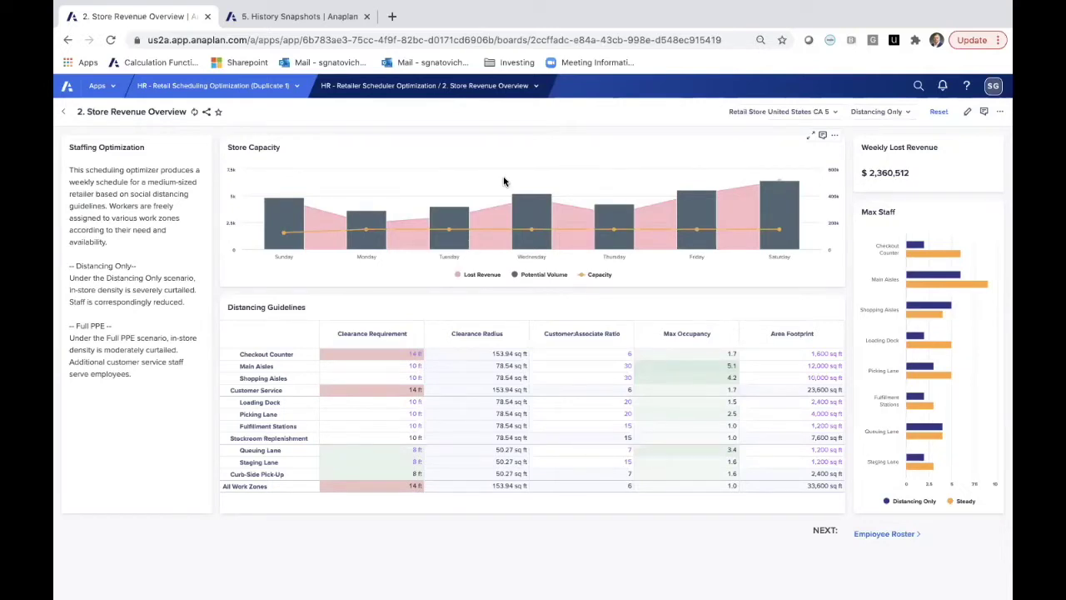
{"action": "left_click", "coordinate": [767, 115]}
{"action": "left_click", "coordinate": [881, 111]}
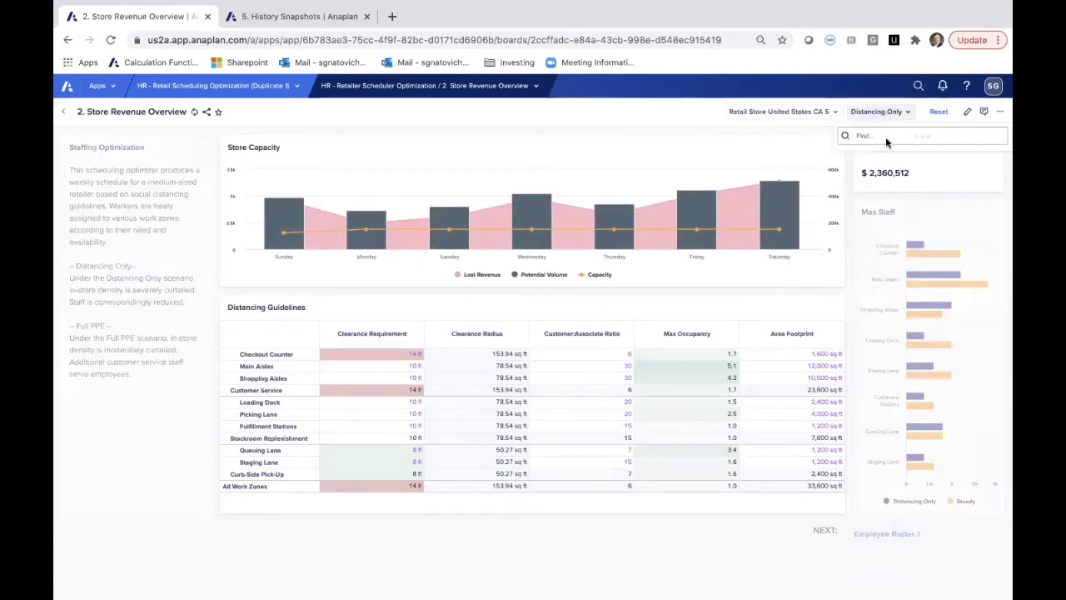
{"action": "left_click", "coordinate": [885, 186]}
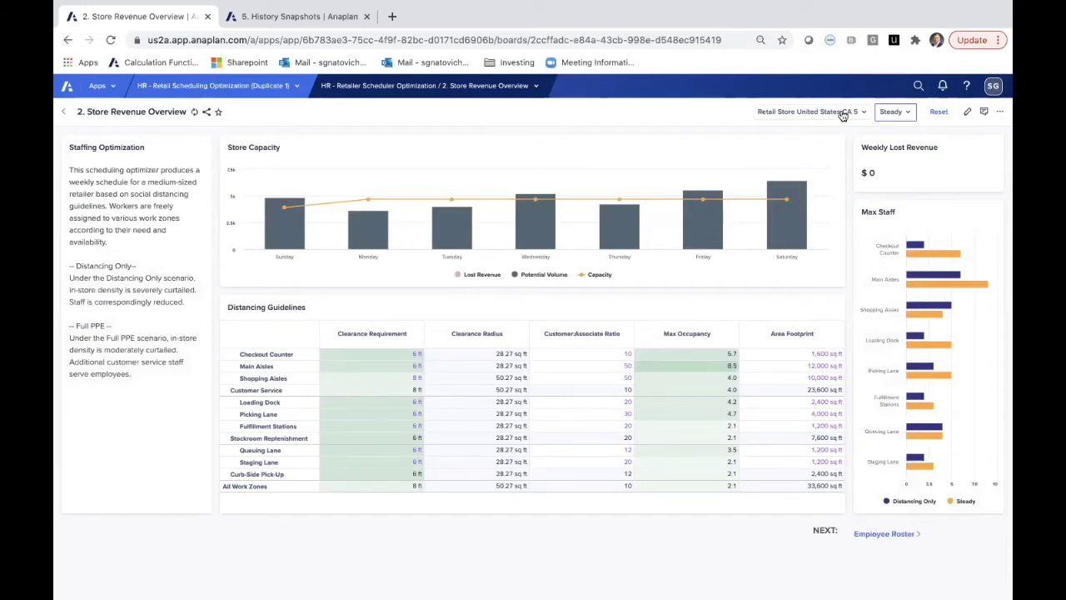
{"action": "left_click", "coordinate": [892, 116]}
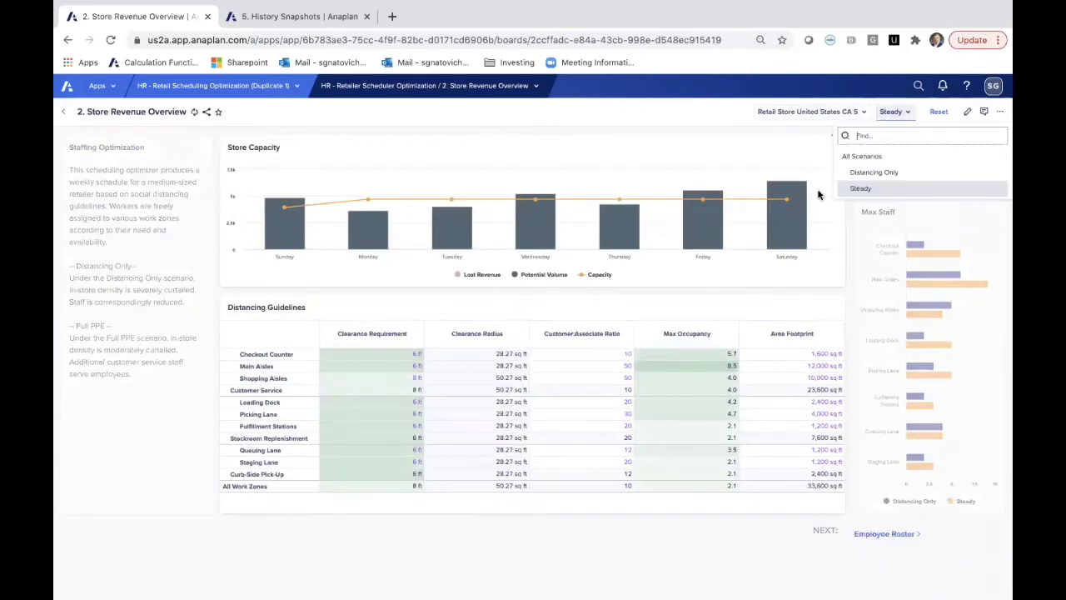
{"action": "left_click", "coordinate": [868, 172]}
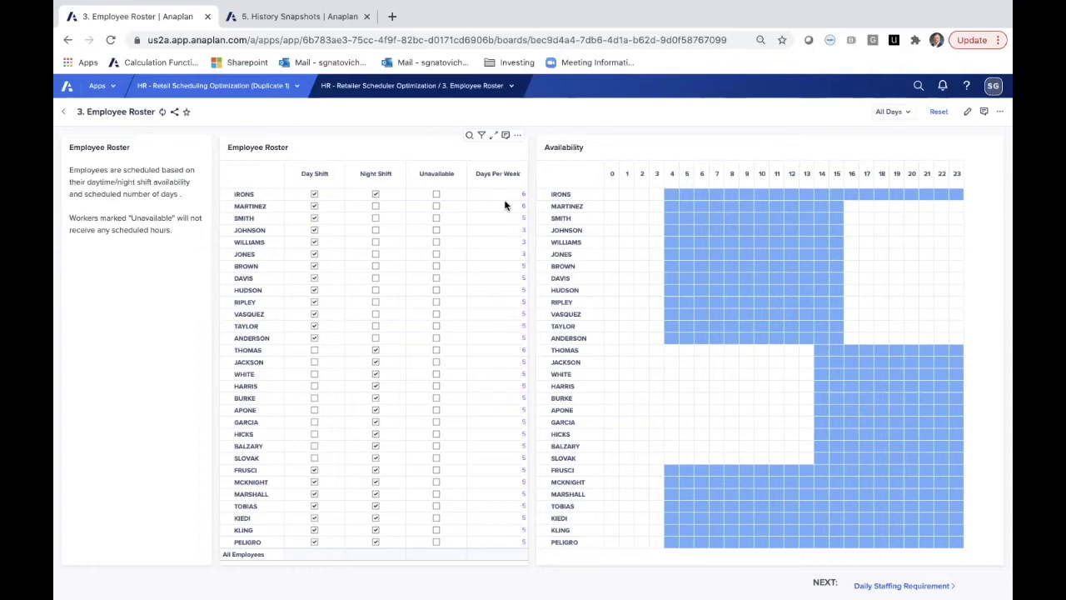
- Filter the Employee Roster availability grid from All Days to Sunday
{"action": "left_click", "coordinate": [891, 111]}
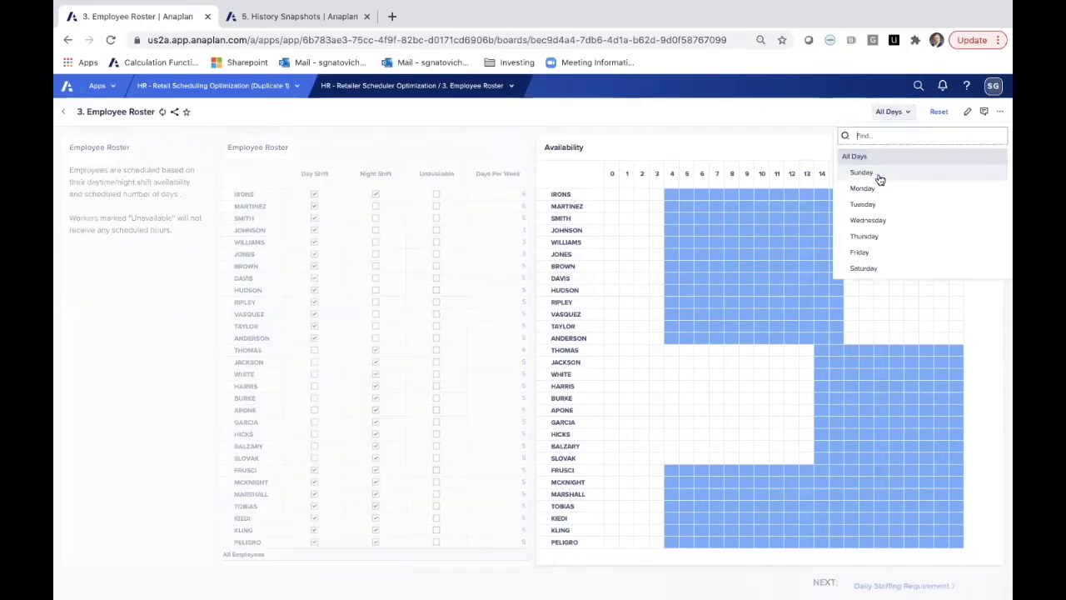
{"action": "left_click", "coordinate": [878, 179]}
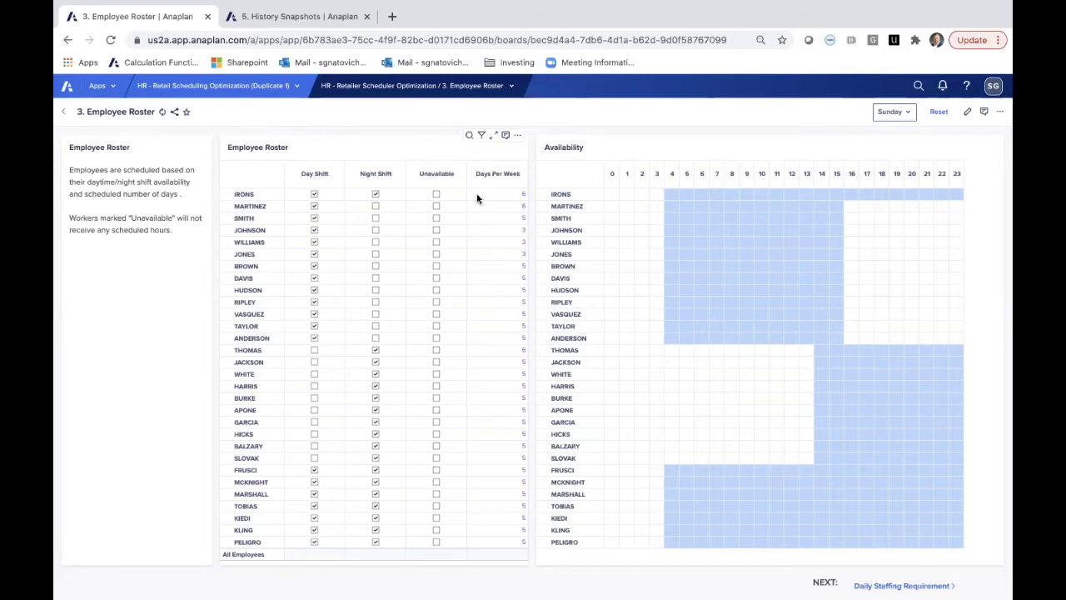
- Go to the 3b. Employee Details page from the breadcrumb page list
{"action": "left_click", "coordinate": [487, 88]}
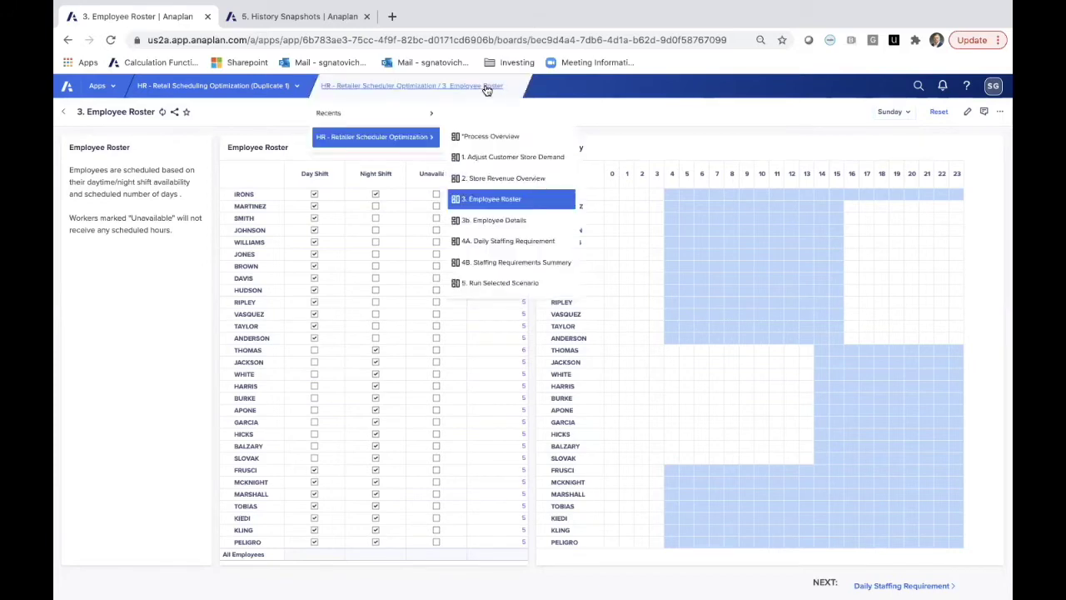
{"action": "left_click", "coordinate": [533, 221]}
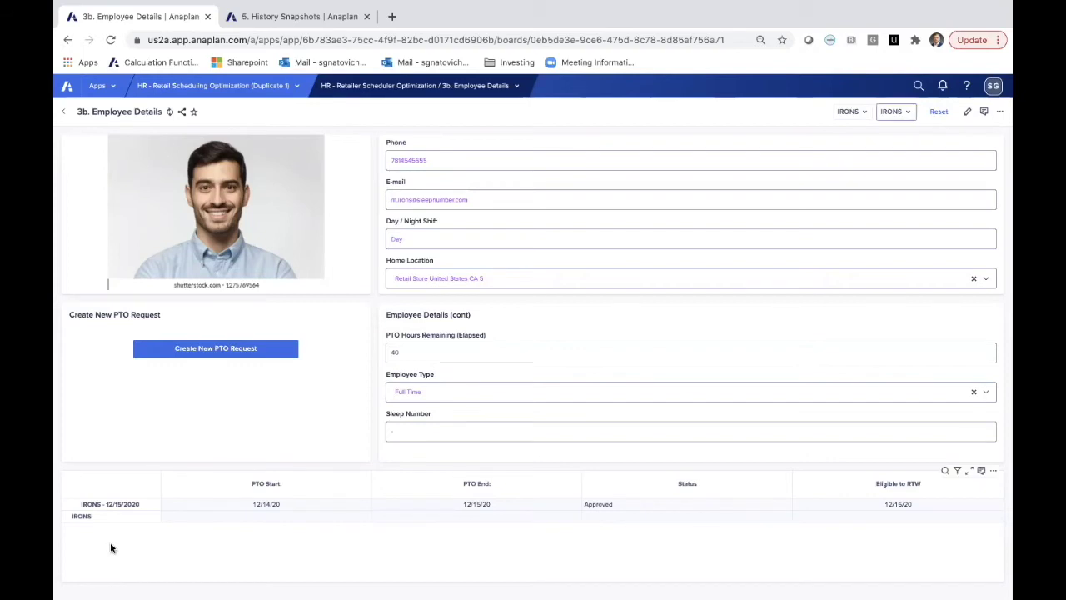
- Select the employee's row in the PTO grid with the 12/14/20–12/15/20 request
{"action": "left_click", "coordinate": [111, 517]}
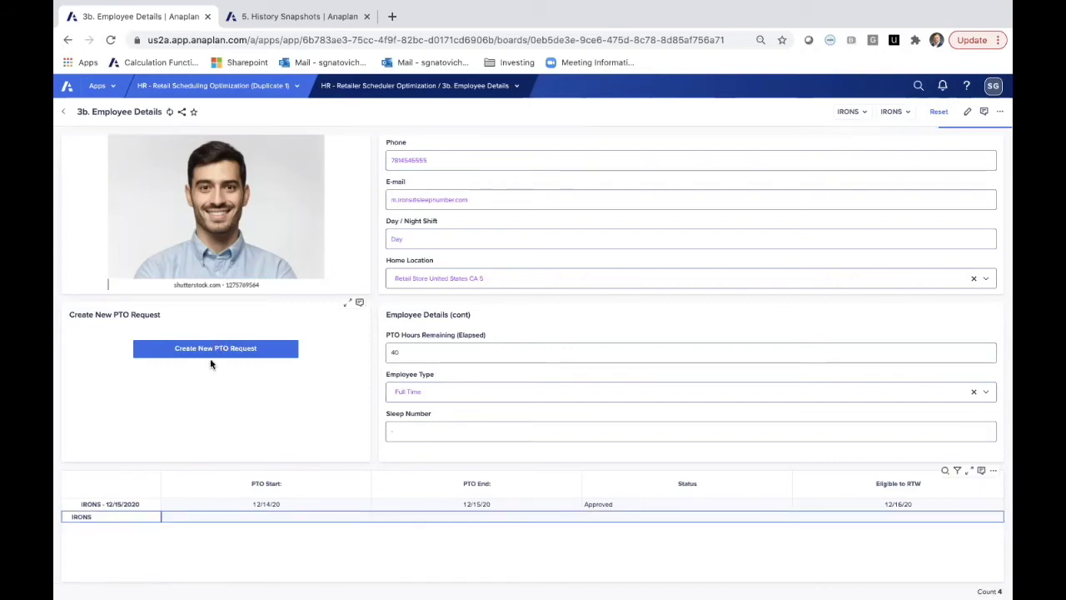
{"action": "left_click", "coordinate": [277, 351]}
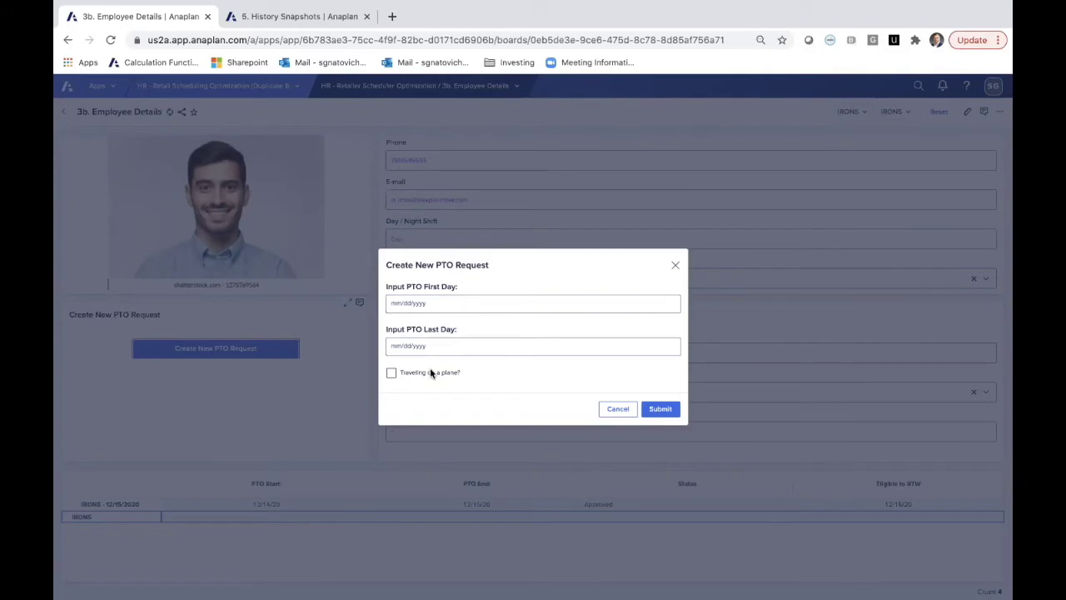
{"action": "left_click", "coordinate": [674, 268]}
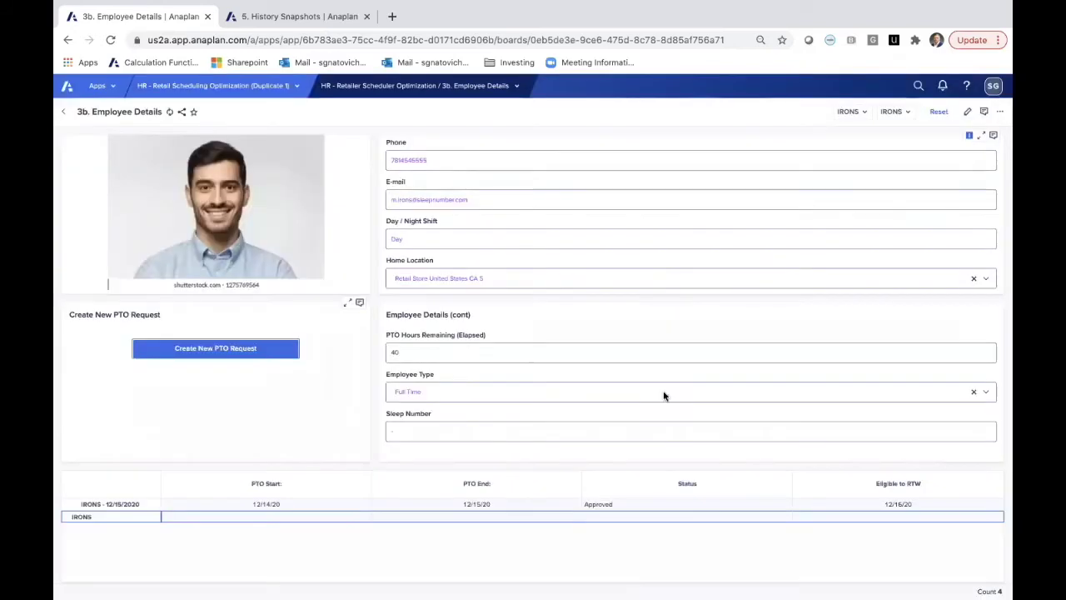
- Select the PTO request's Status cell and bring up the breadcrumb page list
{"action": "left_click", "coordinate": [628, 504]}
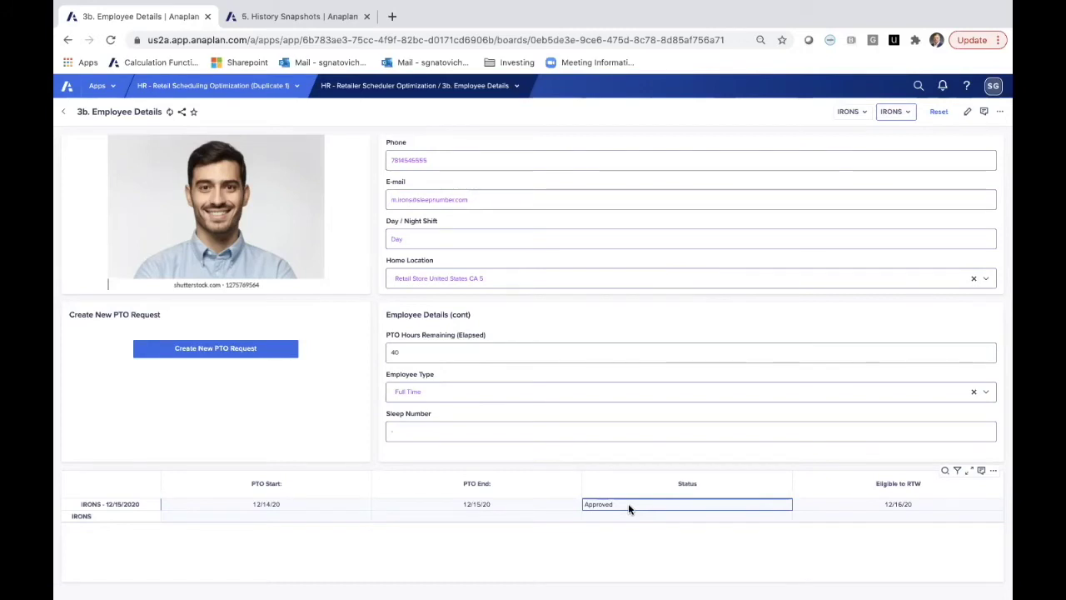
{"action": "left_click", "coordinate": [453, 88]}
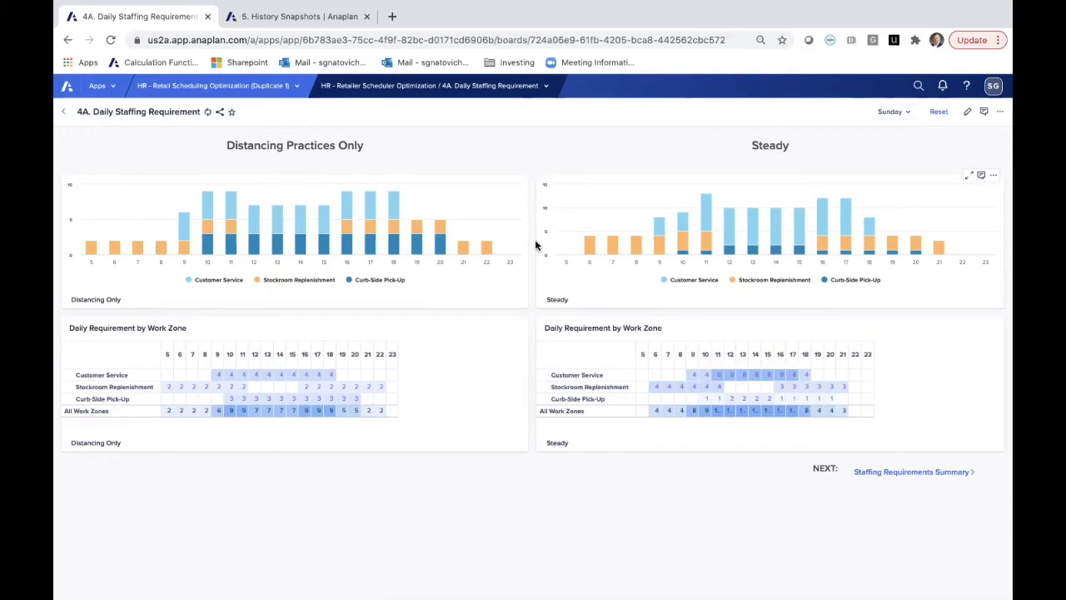
{"action": "left_click", "coordinate": [889, 112]}
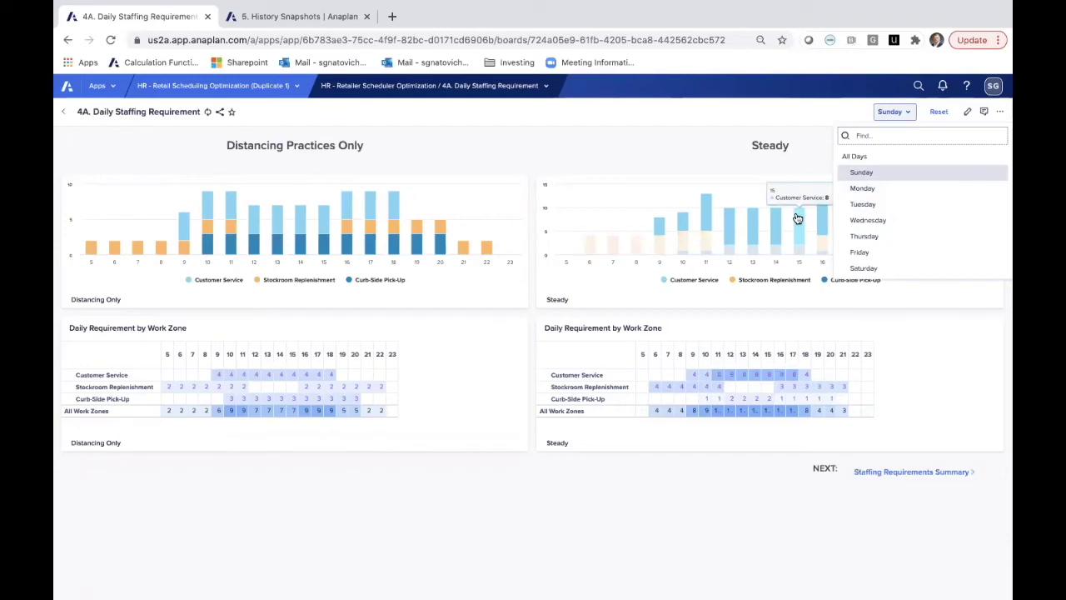
{"action": "left_click", "coordinate": [364, 474]}
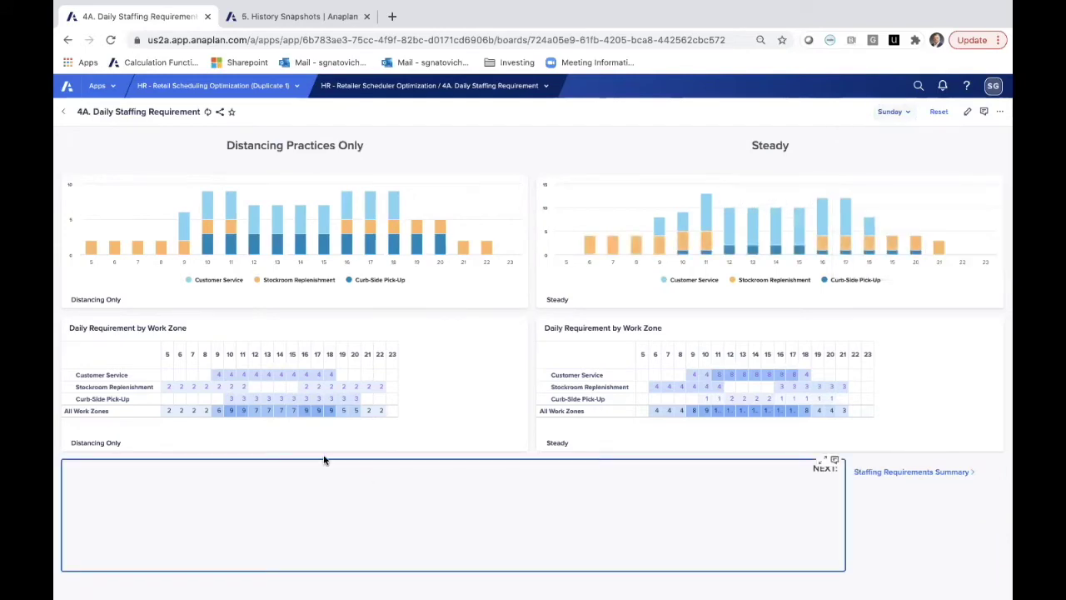
{"action": "left_click", "coordinate": [497, 390]}
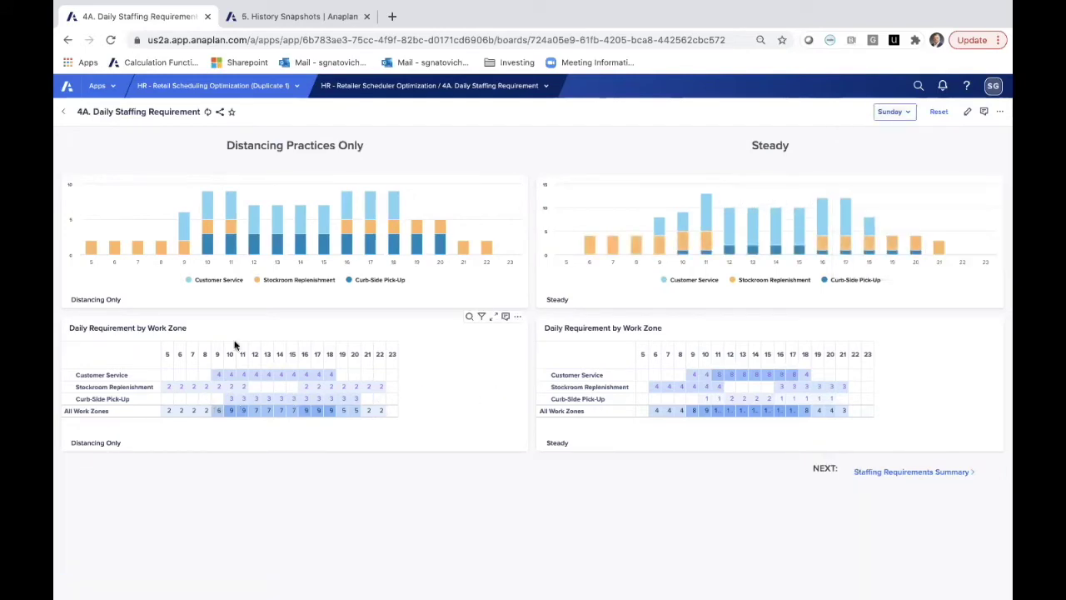
{"action": "mouse_move", "coordinate": [235, 219]}
{"action": "left_click", "coordinate": [496, 88]}
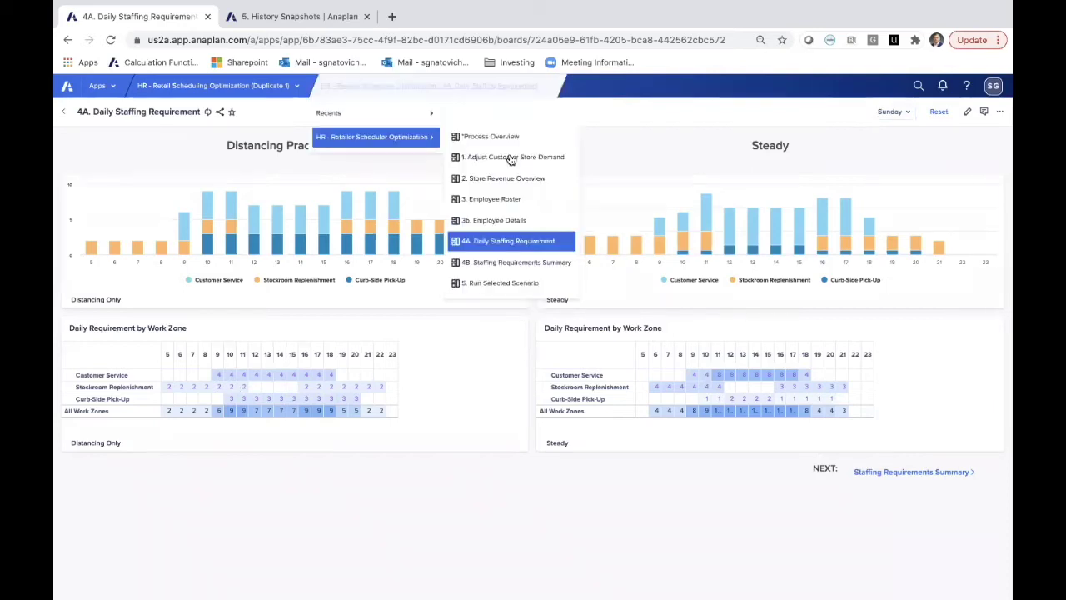
- Go to 4B. Staffing Requirements Summary, then reopen the breadcrumb page list
{"action": "left_click", "coordinate": [527, 263]}
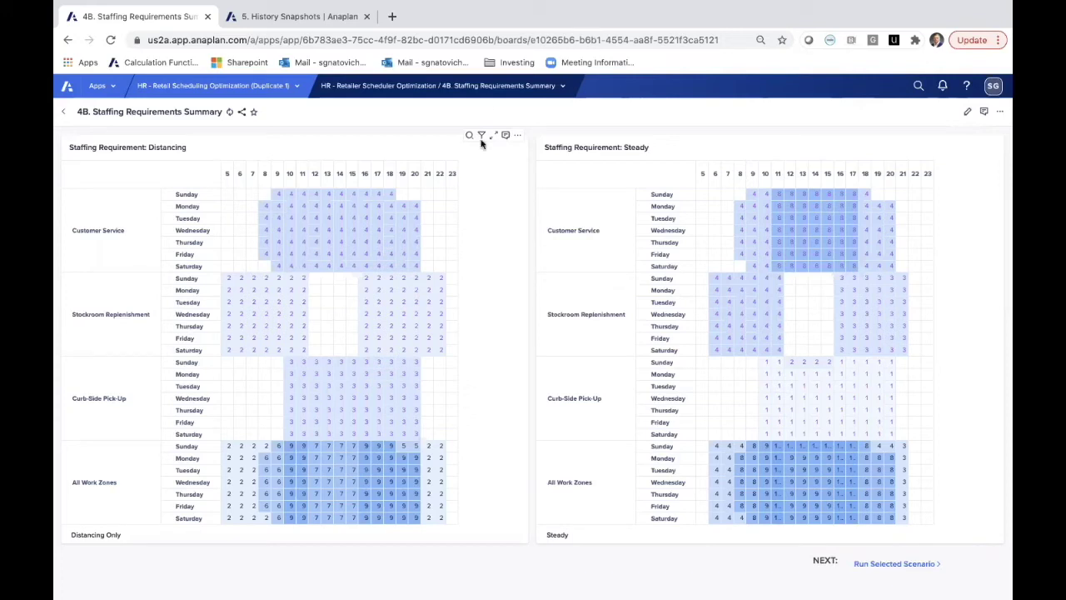
{"action": "left_click", "coordinate": [479, 89]}
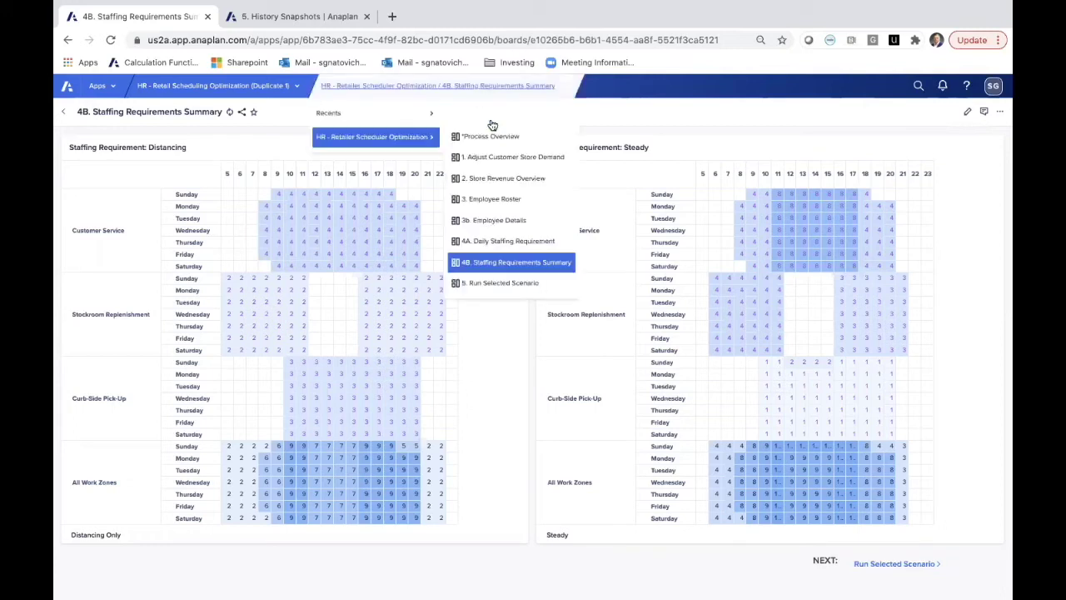
- Go to 5. Run Selected Scenario and open the Scenario Selection list
{"action": "left_click", "coordinate": [521, 284]}
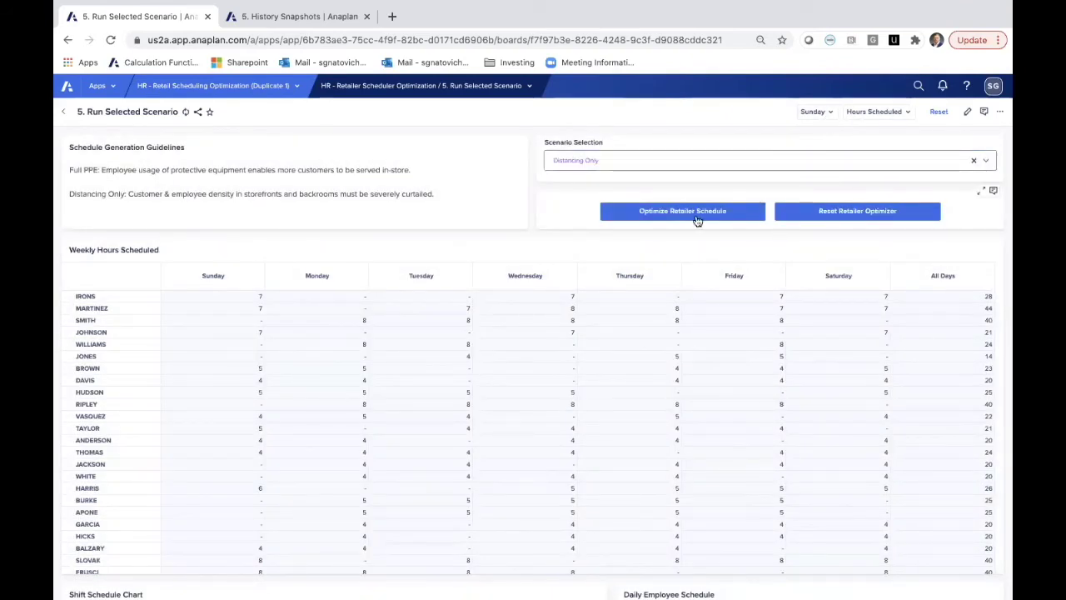
{"action": "left_click", "coordinate": [987, 160]}
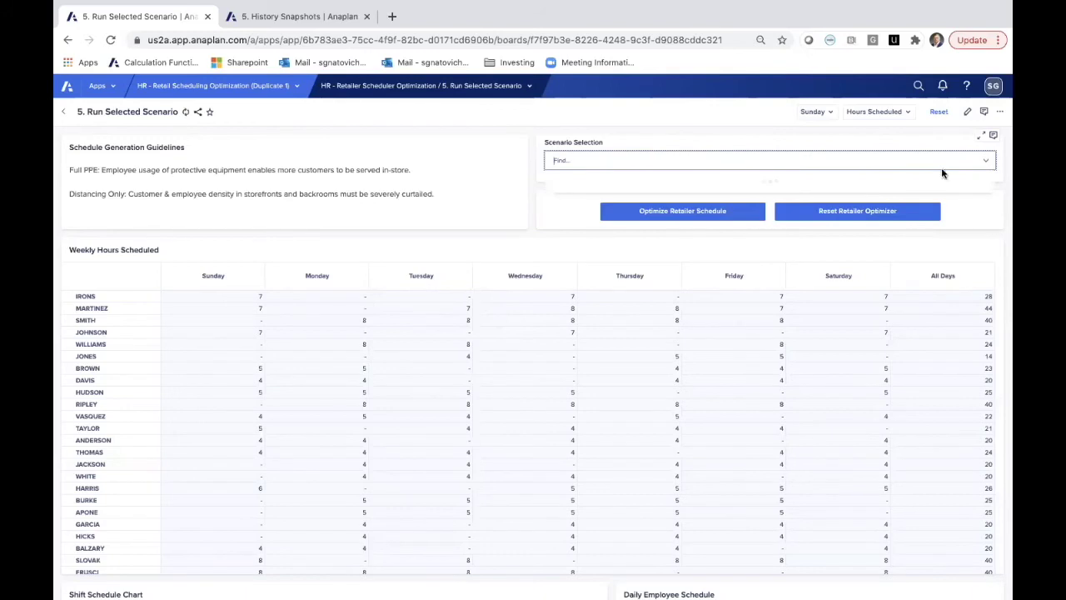
- Select Steady, run Optimize Retailer Schedule, and close the completed process summary
{"action": "left_click", "coordinate": [744, 209]}
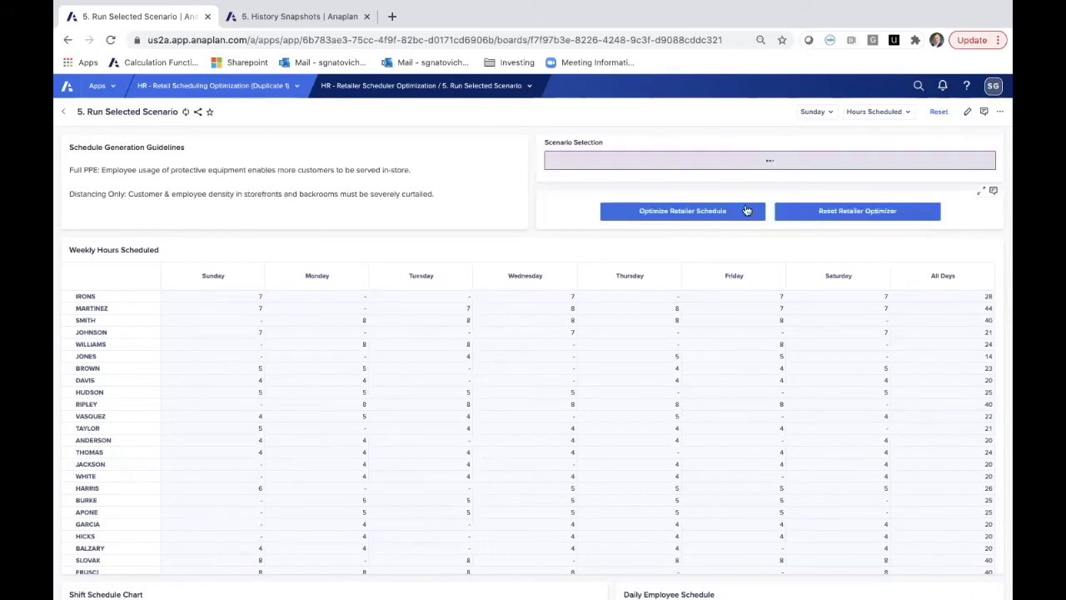
{"action": "left_click", "coordinate": [678, 210]}
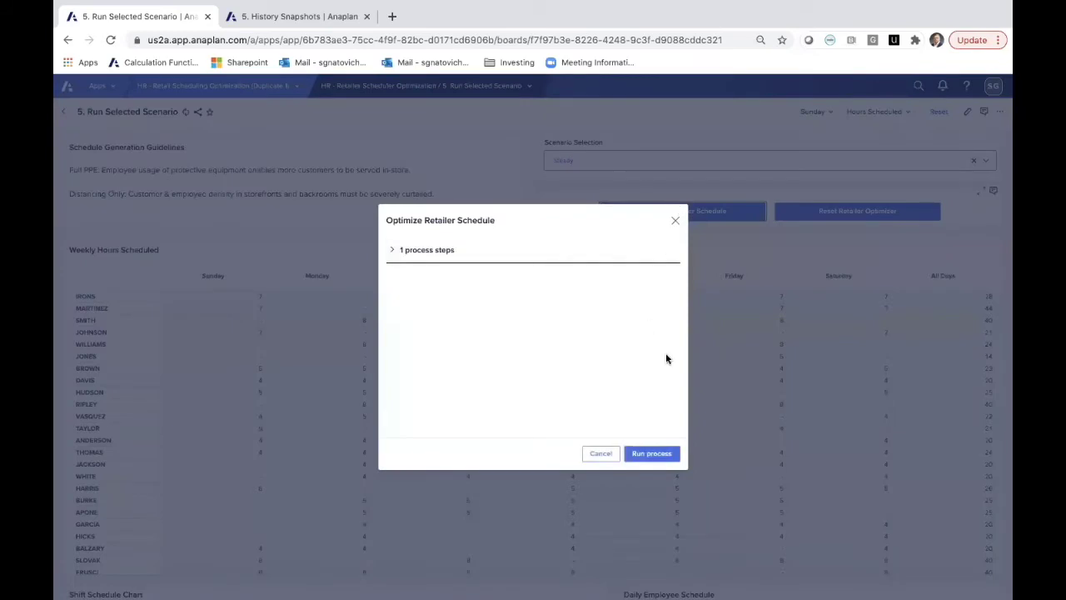
{"action": "left_click", "coordinate": [652, 454]}
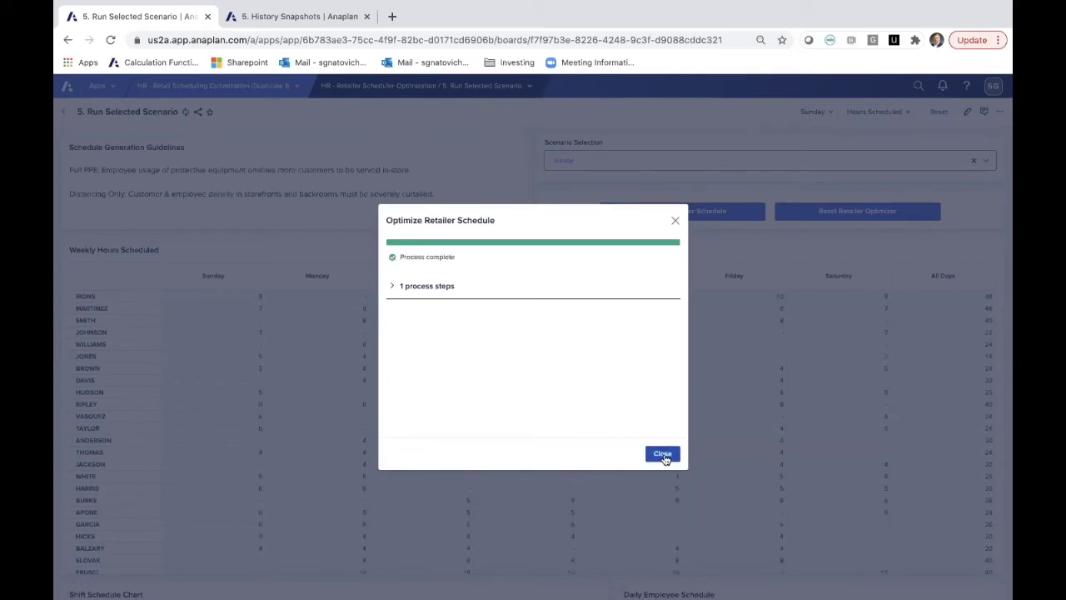
{"action": "left_click", "coordinate": [662, 455]}
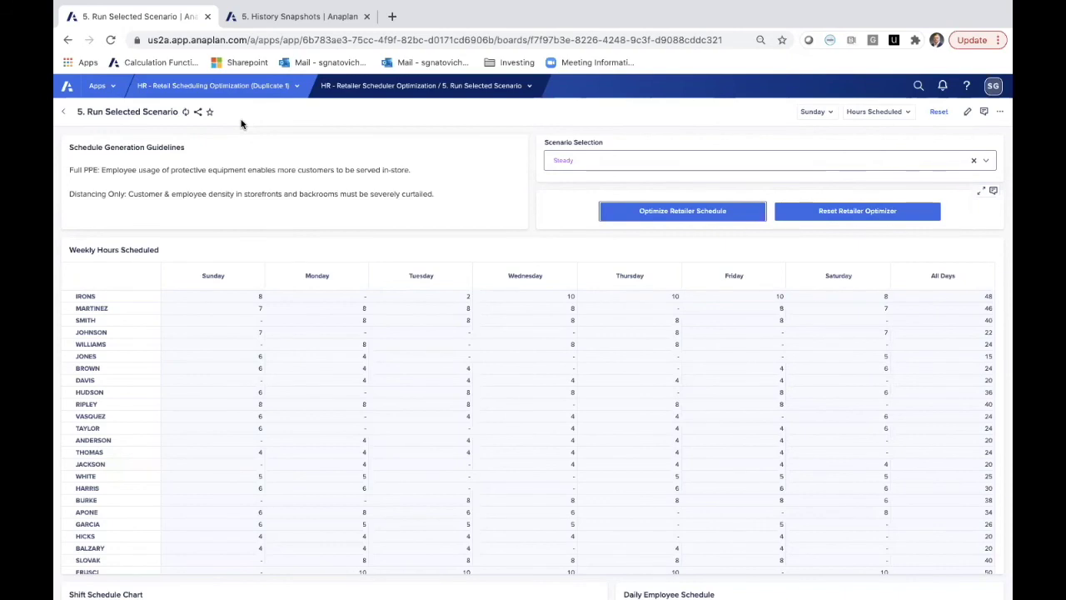
{"action": "mouse_move", "coordinate": [367, 5]}
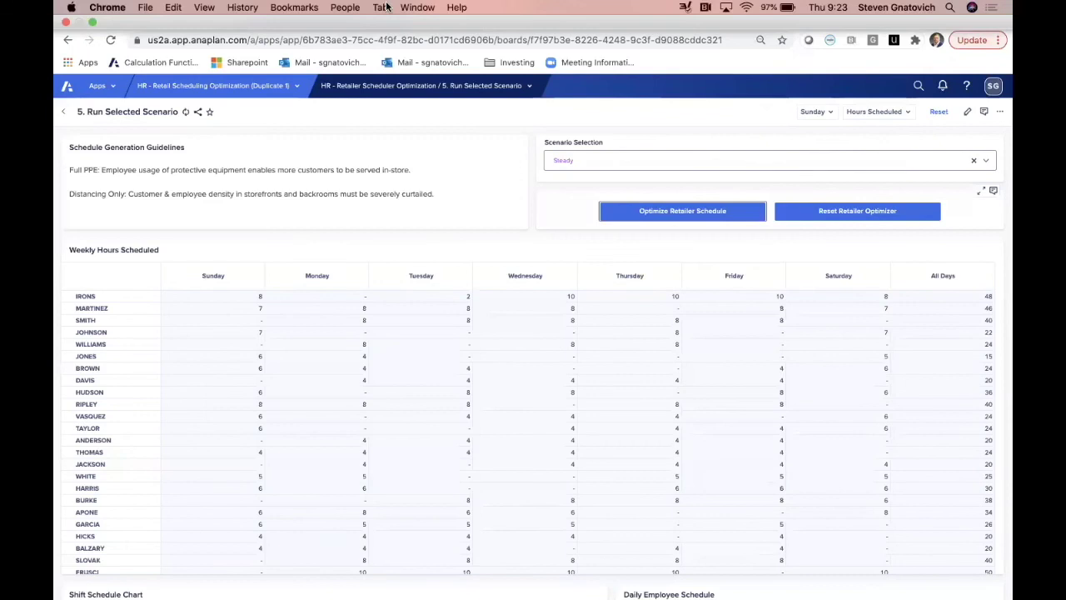